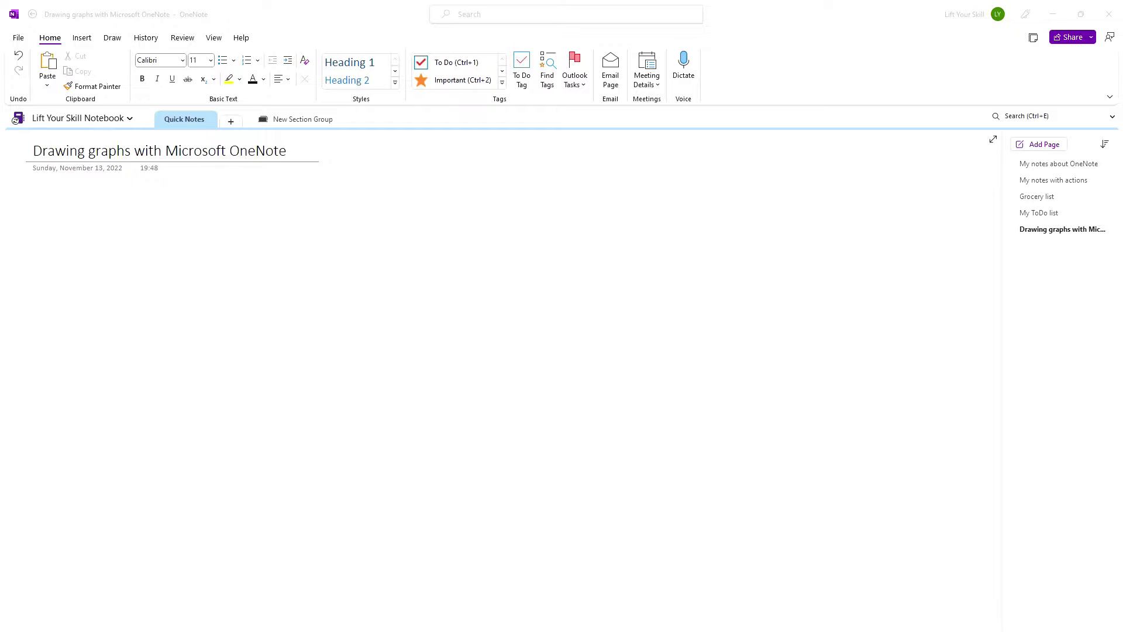
Insert the '2 dimensions, positive' graph from the Draw Shapes gallery below the page title
{"action": "left_click", "coordinate": [111, 38]}
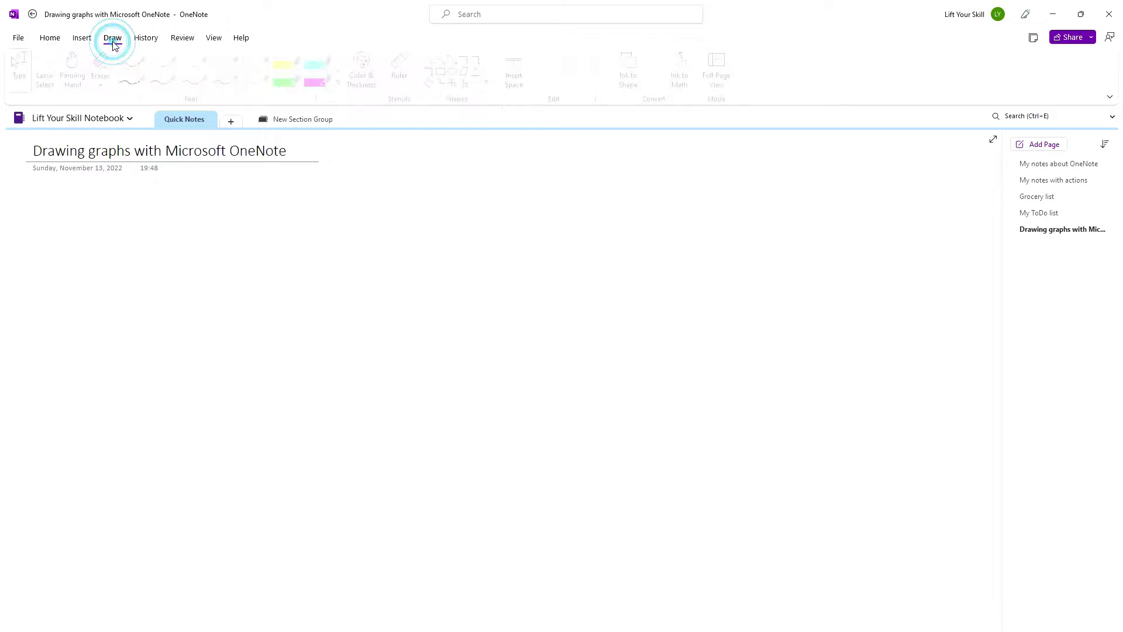
{"action": "left_click", "coordinate": [491, 83]}
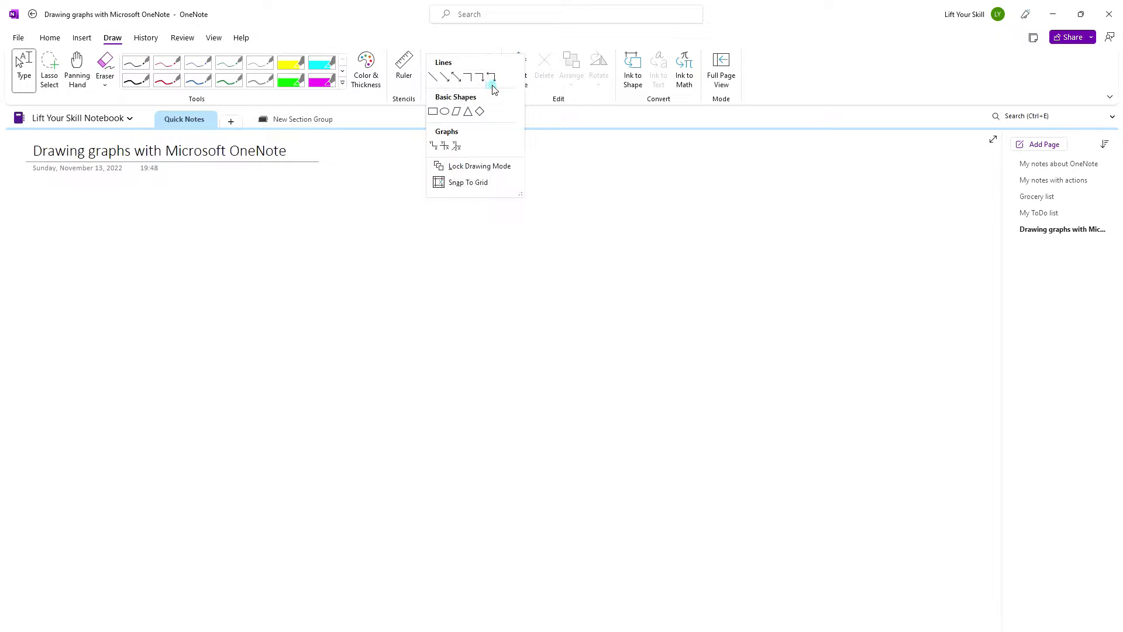
{"action": "left_click", "coordinate": [434, 146]}
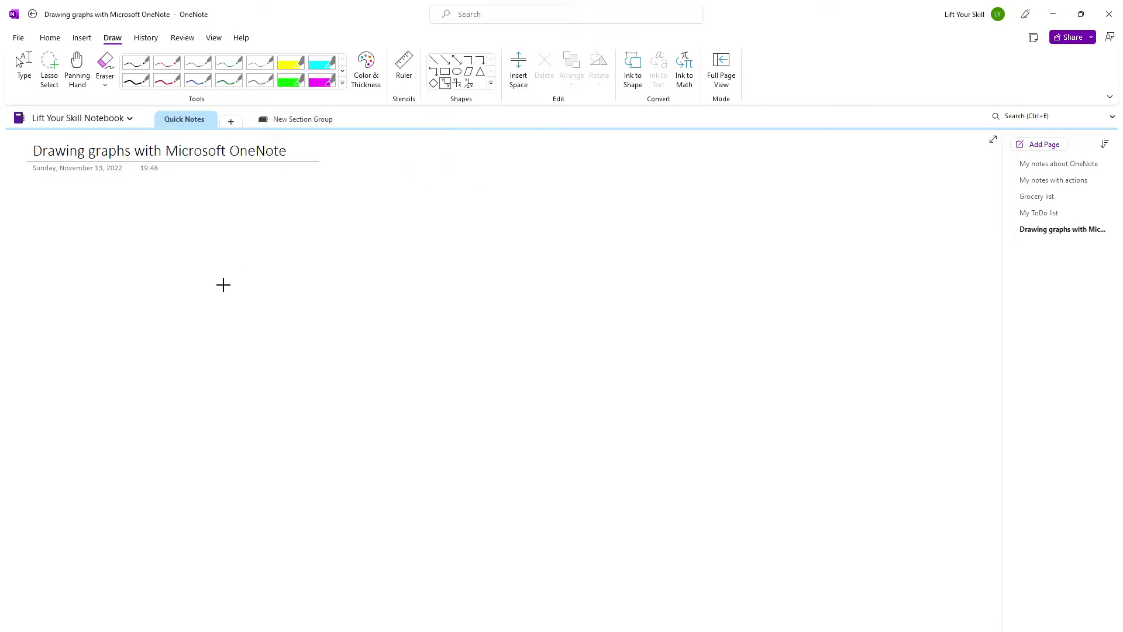
{"action": "left_click", "coordinate": [107, 236]}
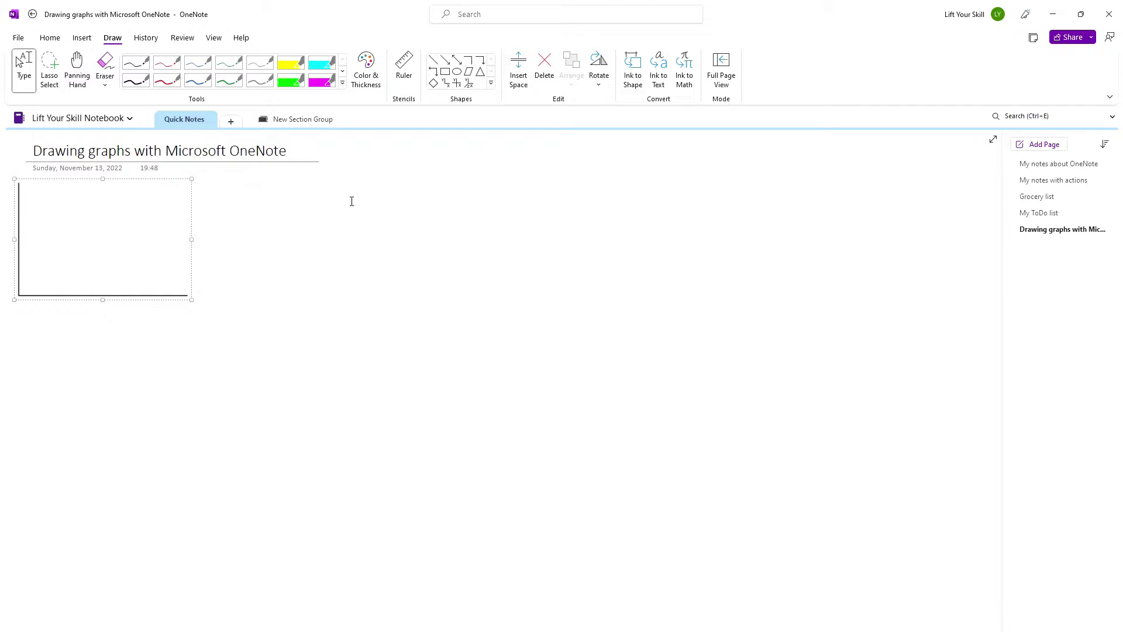
Draw a straight black horizontal line in the graph and a blue one beneath it
{"action": "left_click", "coordinate": [433, 59]}
{"action": "mouse_move", "coordinate": [32, 211]}
{"action": "left_mouse_down"}
{"action": "mouse_move", "coordinate": [115, 201]}
{"action": "mouse_move", "coordinate": [164, 211]}
{"action": "left_mouse_up"}
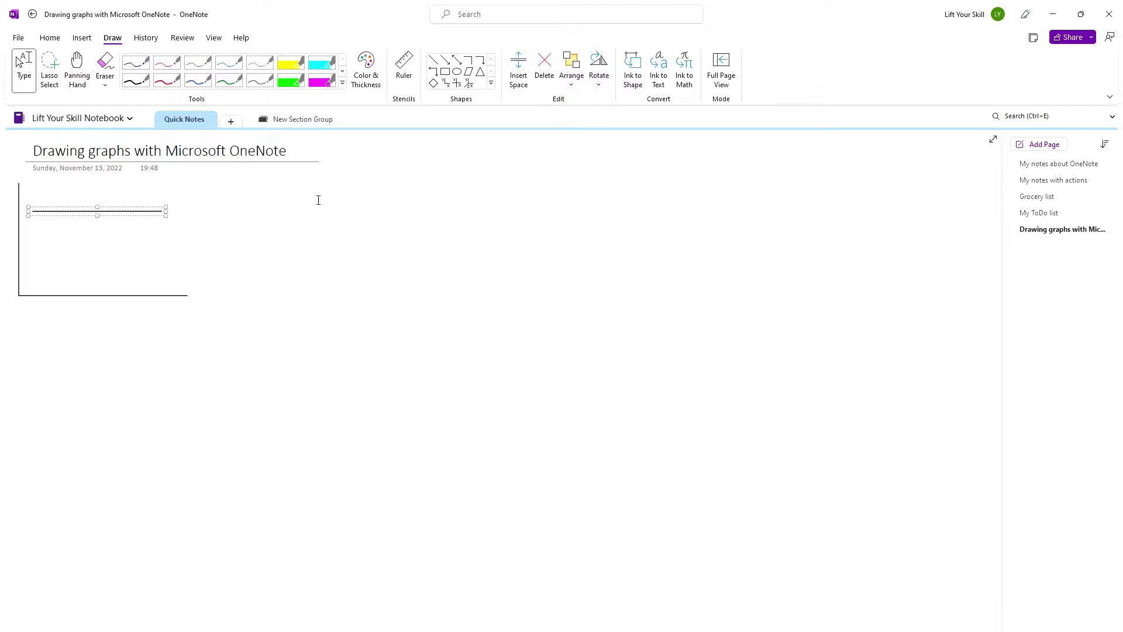
{"action": "left_click", "coordinate": [343, 87]}
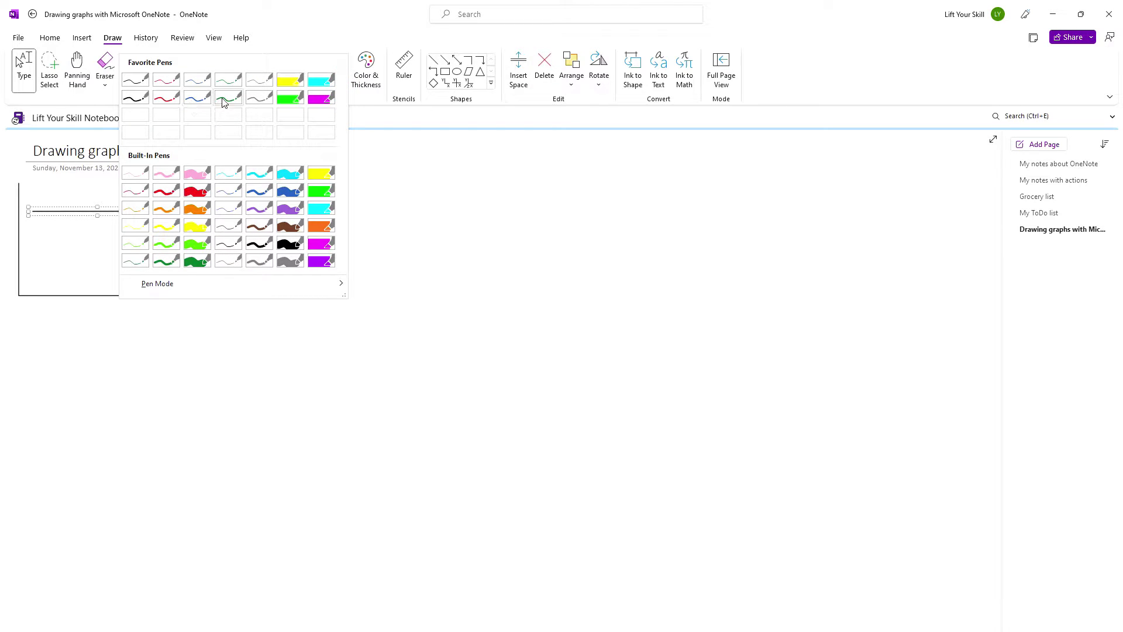
{"action": "left_click", "coordinate": [200, 98]}
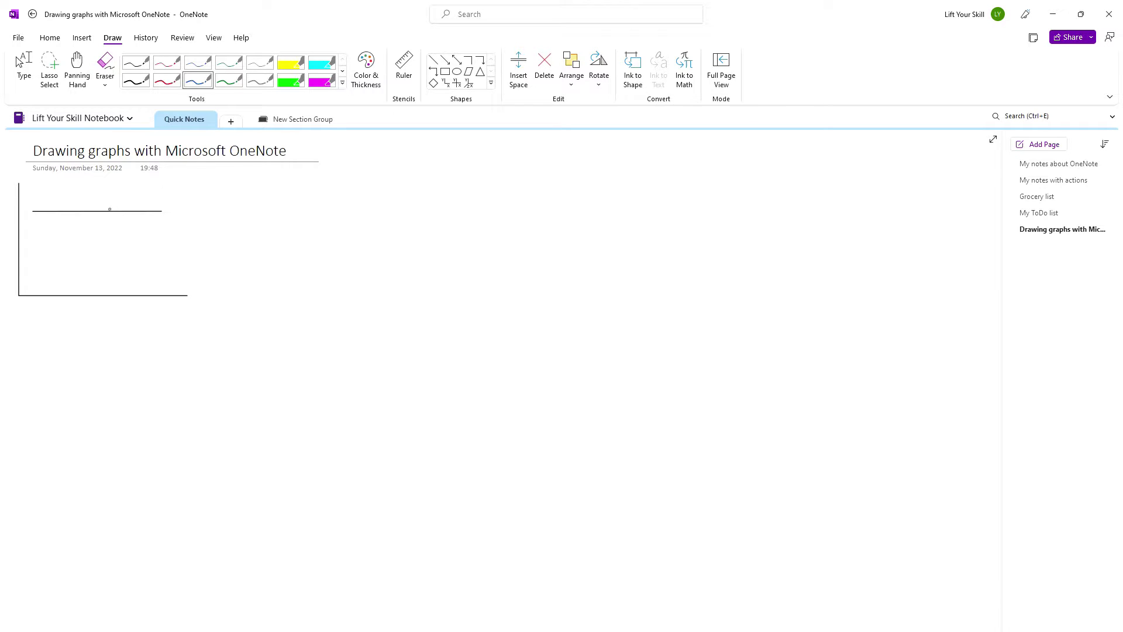
{"action": "left_click", "coordinate": [433, 60]}
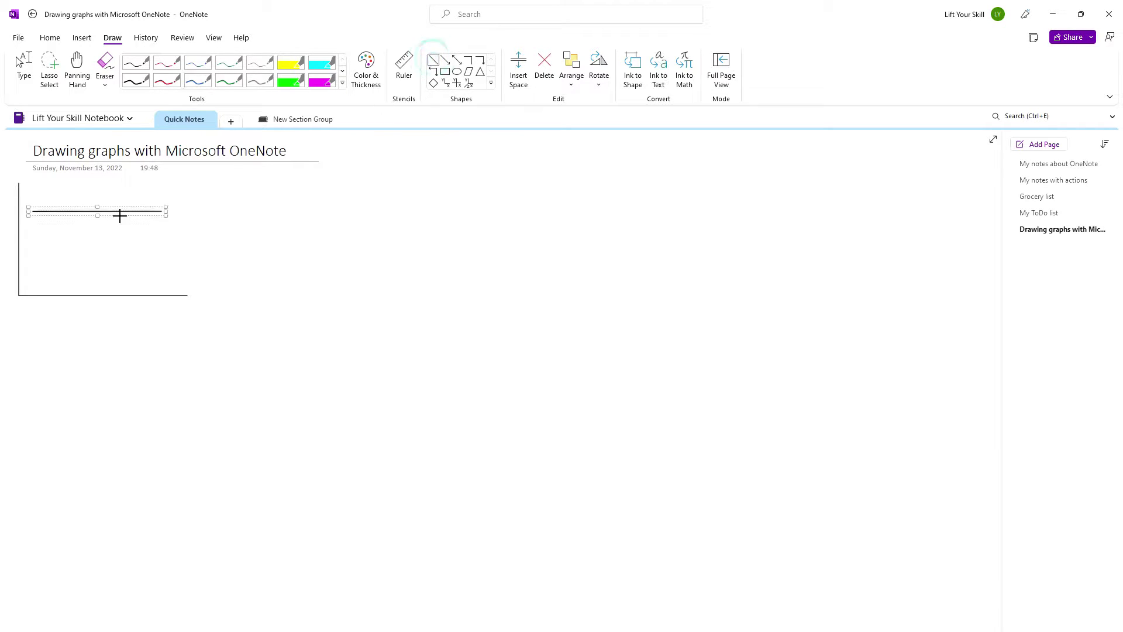
{"action": "left_click_drag", "start_coordinate": [44, 236], "coordinate": [144, 239]}
Deselect the blue line and bring up the context menu for the black line
{"action": "left_click", "coordinate": [122, 212]}
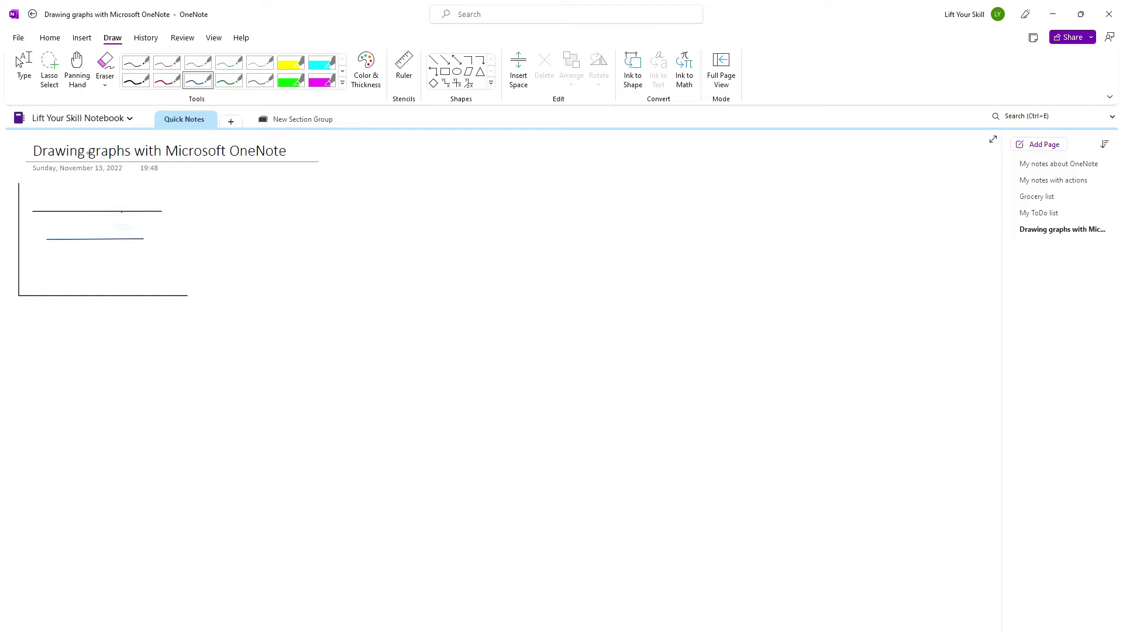
{"action": "key", "text": "Escape"}
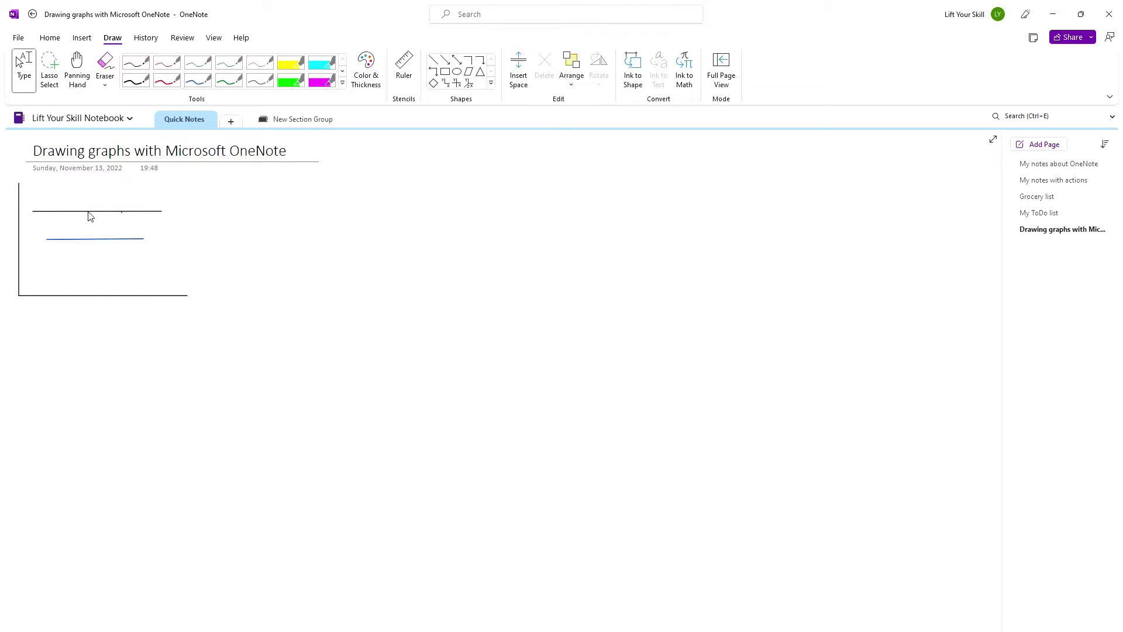
{"action": "right_click", "coordinate": [89, 213]}
Set the upper line's Color & Thickness to red with the fifth thickness
{"action": "left_click", "coordinate": [160, 194]}
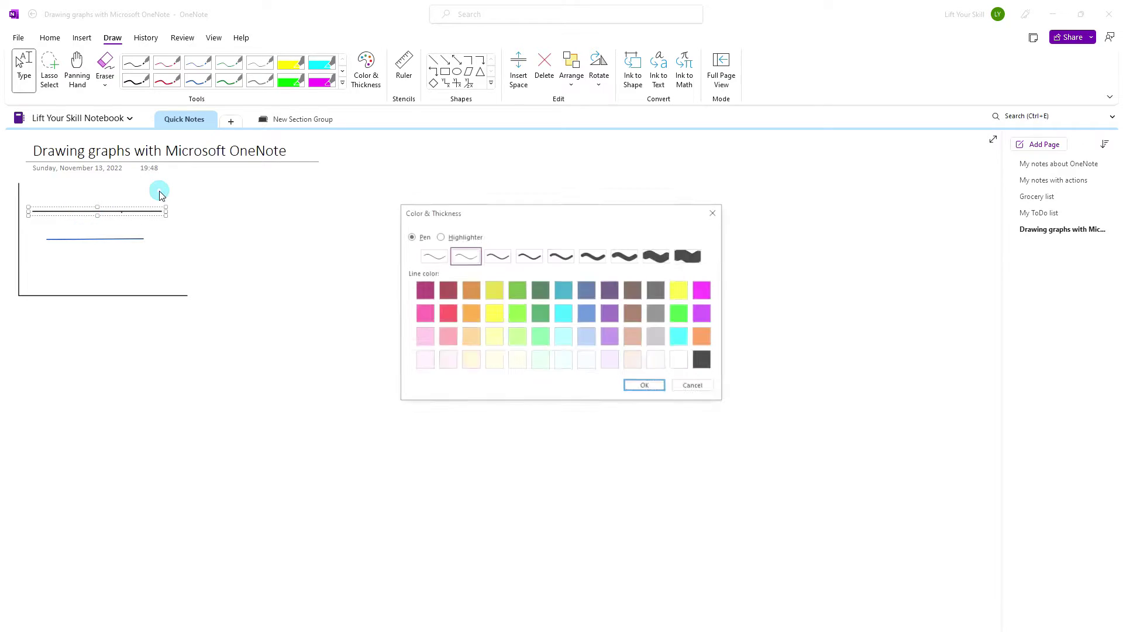
{"action": "left_click", "coordinate": [446, 313]}
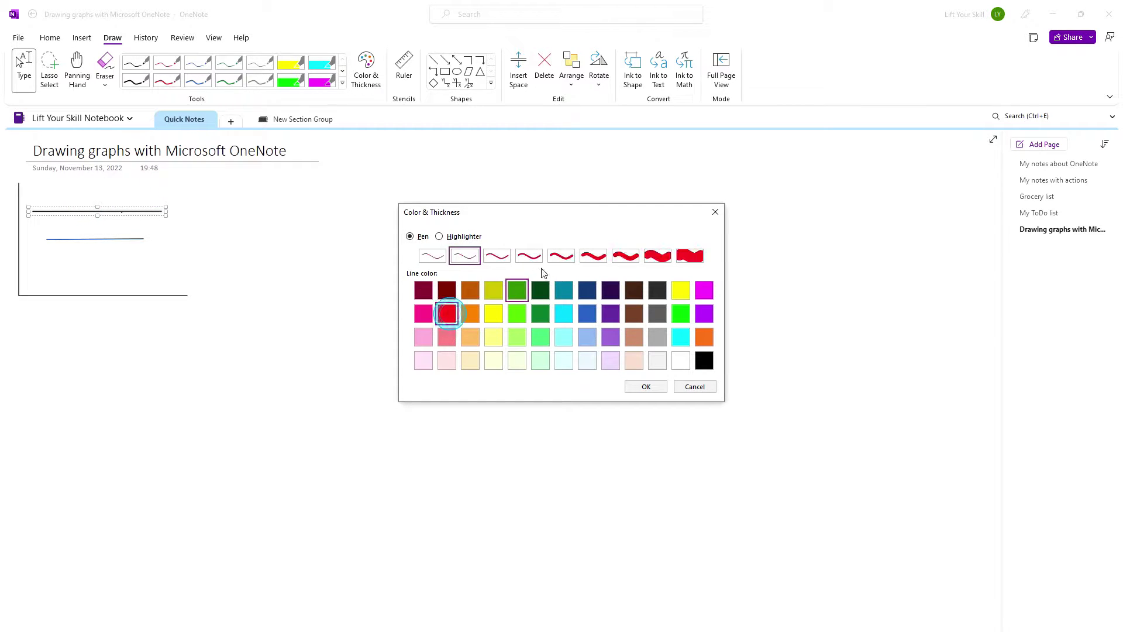
{"action": "left_click", "coordinate": [561, 255]}
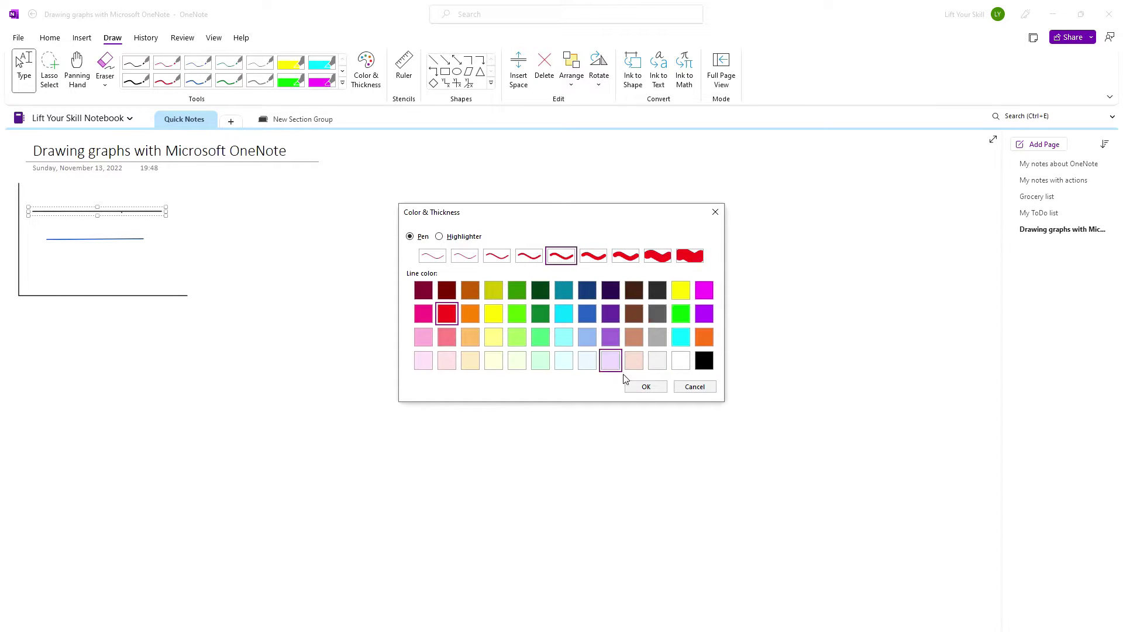
{"action": "left_click", "coordinate": [645, 387]}
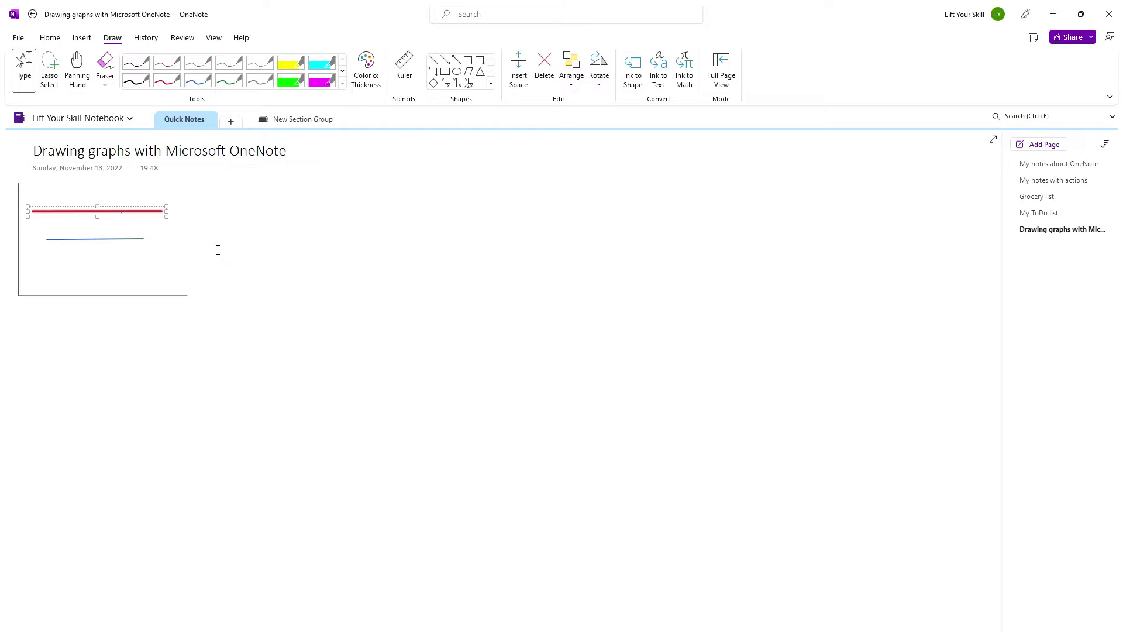
Sketch short green dashes above the red line with the green pen
{"action": "left_click", "coordinate": [187, 230]}
{"action": "left_click", "coordinate": [229, 83]}
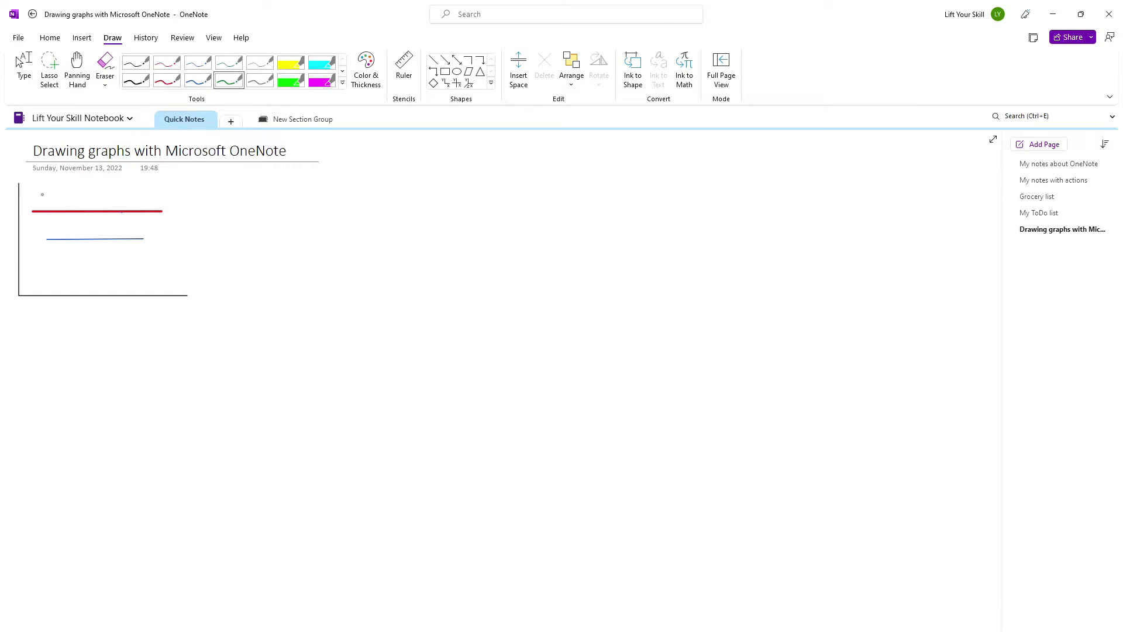
{"action": "left_click_drag", "start_coordinate": [34, 193], "coordinate": [205, 196]}
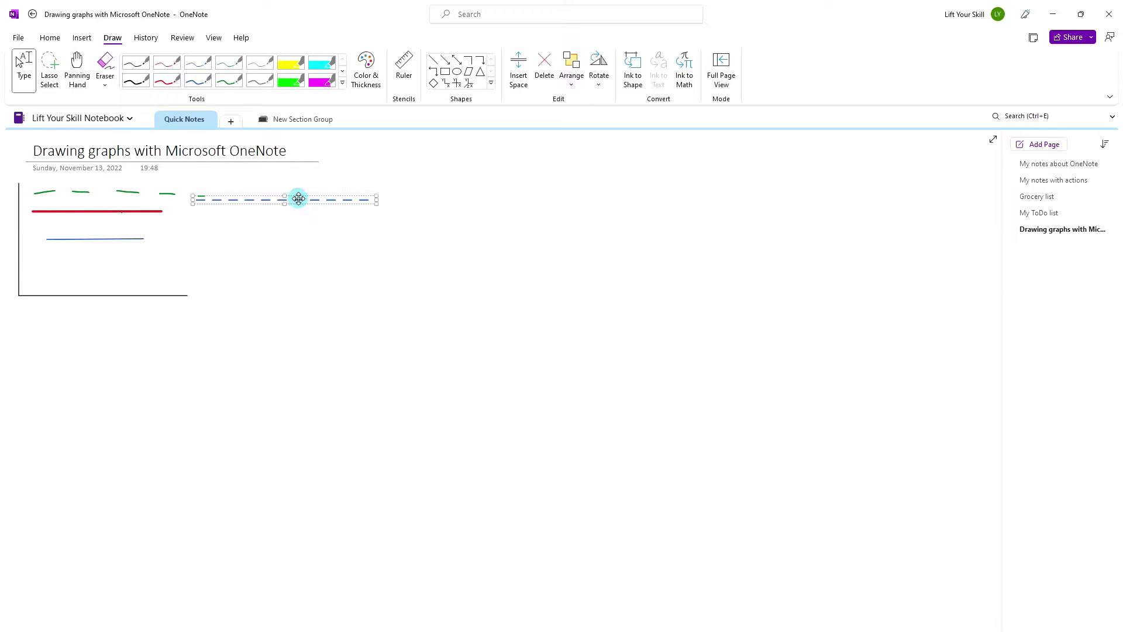
Move the dashed blue line down into the graph and show the ruler
{"action": "left_click_drag", "start_coordinate": [298, 199], "coordinate": [119, 227]}
{"action": "left_click", "coordinate": [278, 271]}
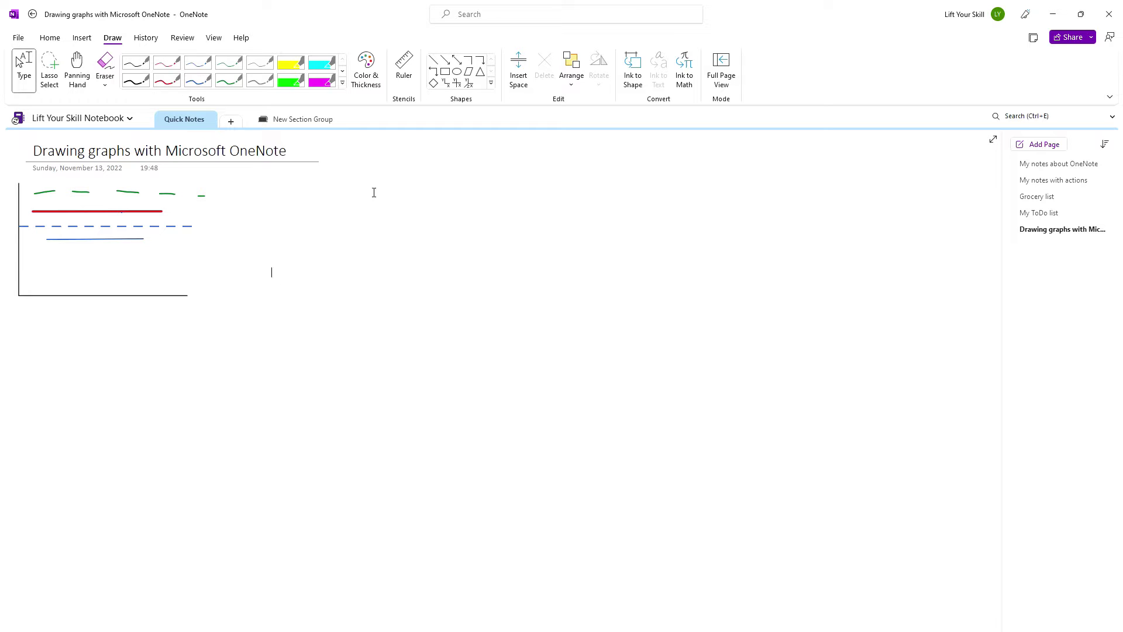
{"action": "left_click", "coordinate": [405, 67]}
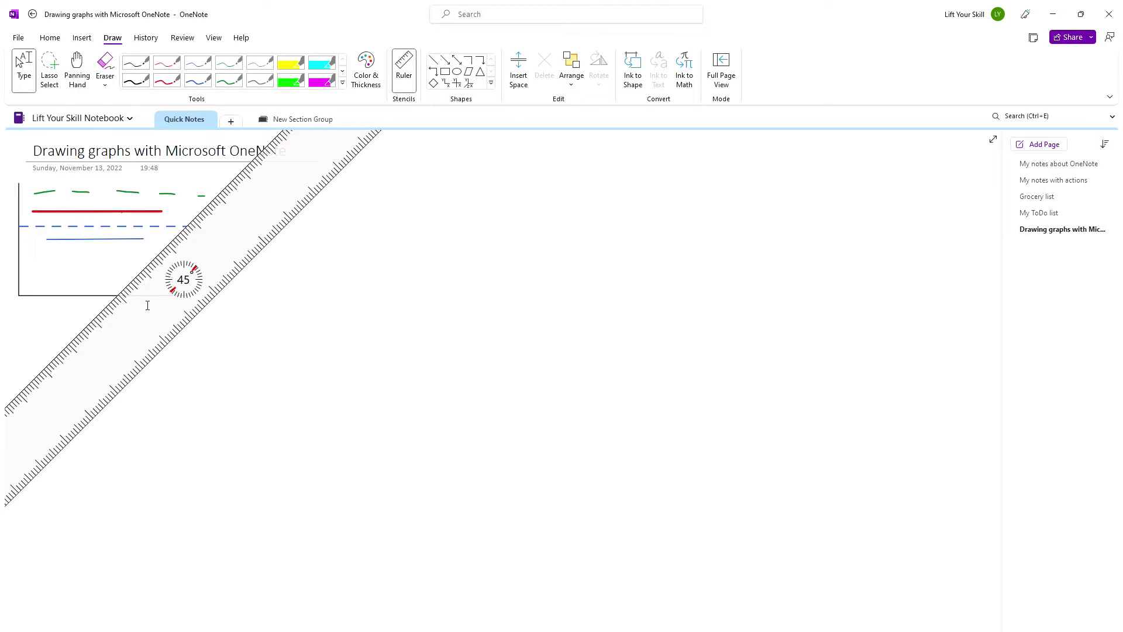
Rotate the ruler to 30° and align its edge with the graph's origin
{"action": "left_click_drag", "start_coordinate": [147, 305], "coordinate": [334, 251]}
{"action": "scroll", "coordinate": [334, 251], "scroll_direction": "up", "scroll_amount": 4}
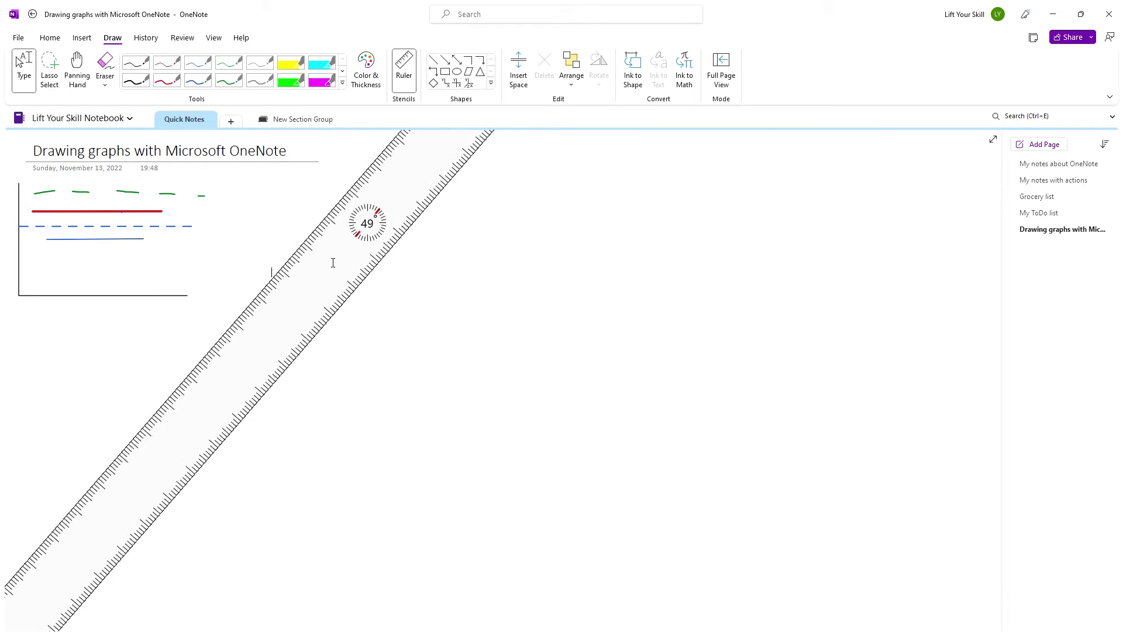
{"action": "scroll", "coordinate": [359, 238], "scroll_direction": "down", "scroll_amount": 12}
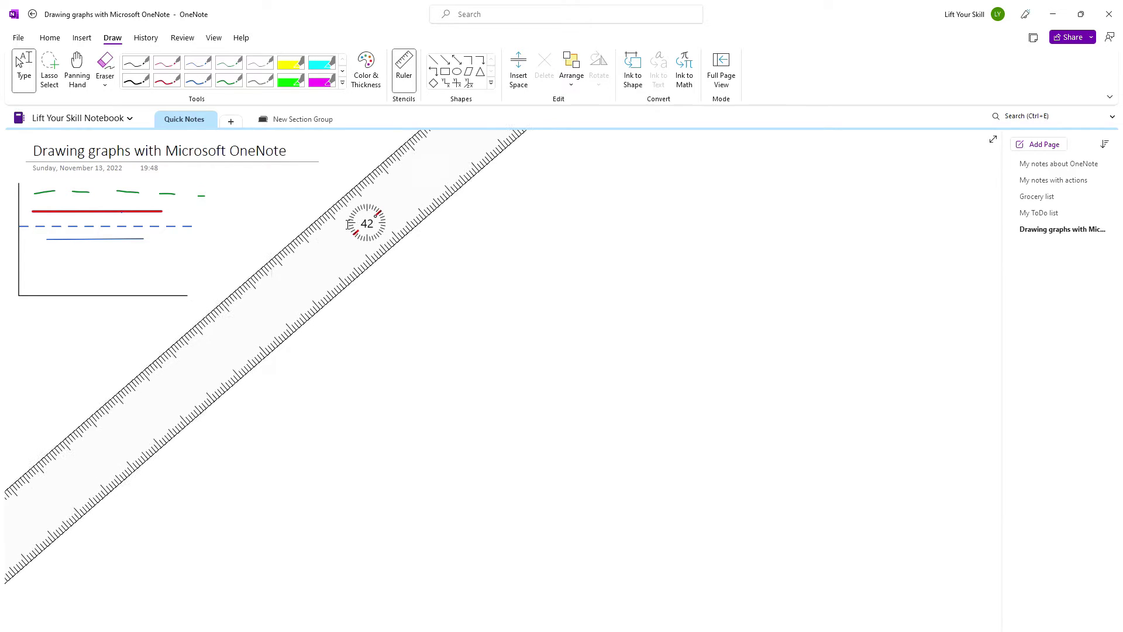
{"action": "scroll", "coordinate": [317, 251], "scroll_direction": "down", "scroll_amount": 8}
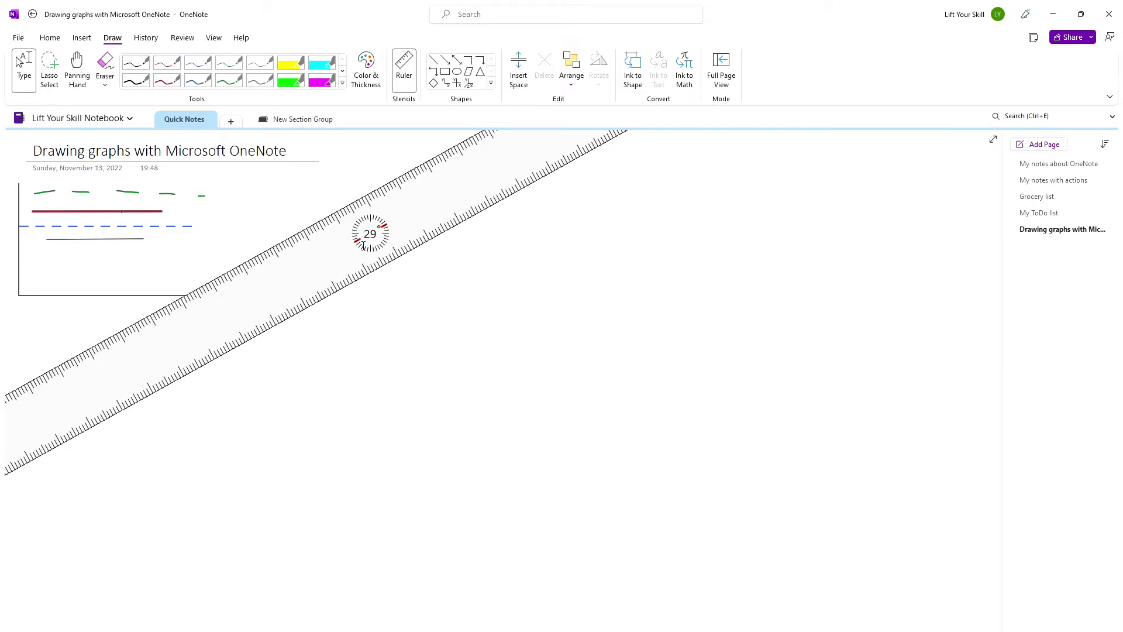
{"action": "scroll", "coordinate": [350, 249], "scroll_direction": "up", "scroll_amount": 3}
{"action": "scroll", "coordinate": [334, 244], "scroll_direction": "down", "scroll_amount": 2}
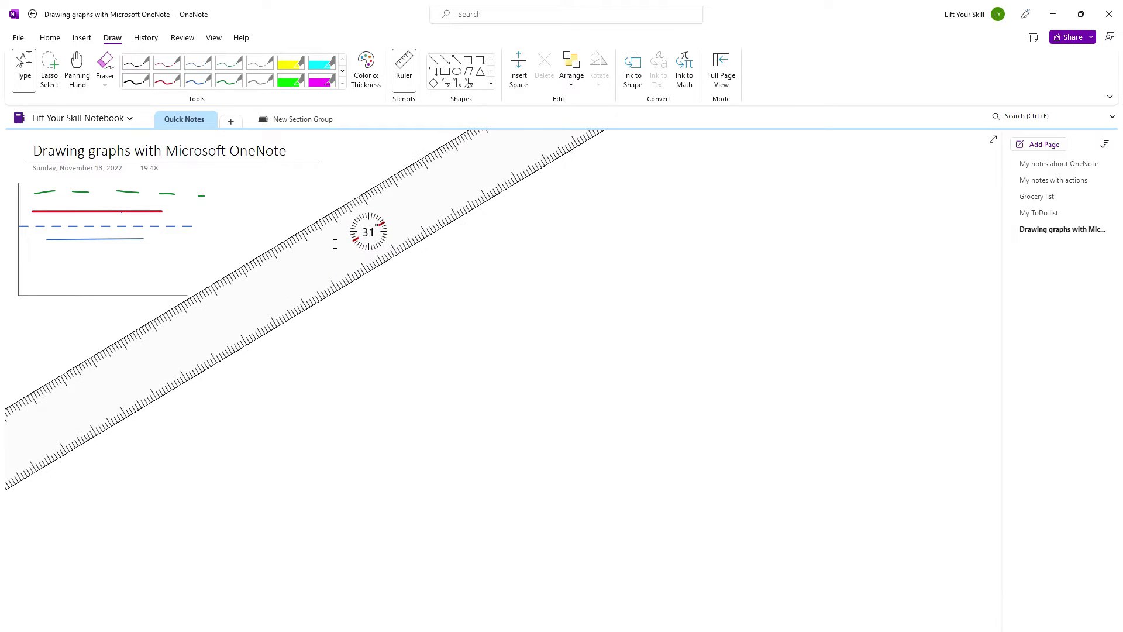
{"action": "left_click_drag", "start_coordinate": [241, 301], "coordinate": [194, 233]}
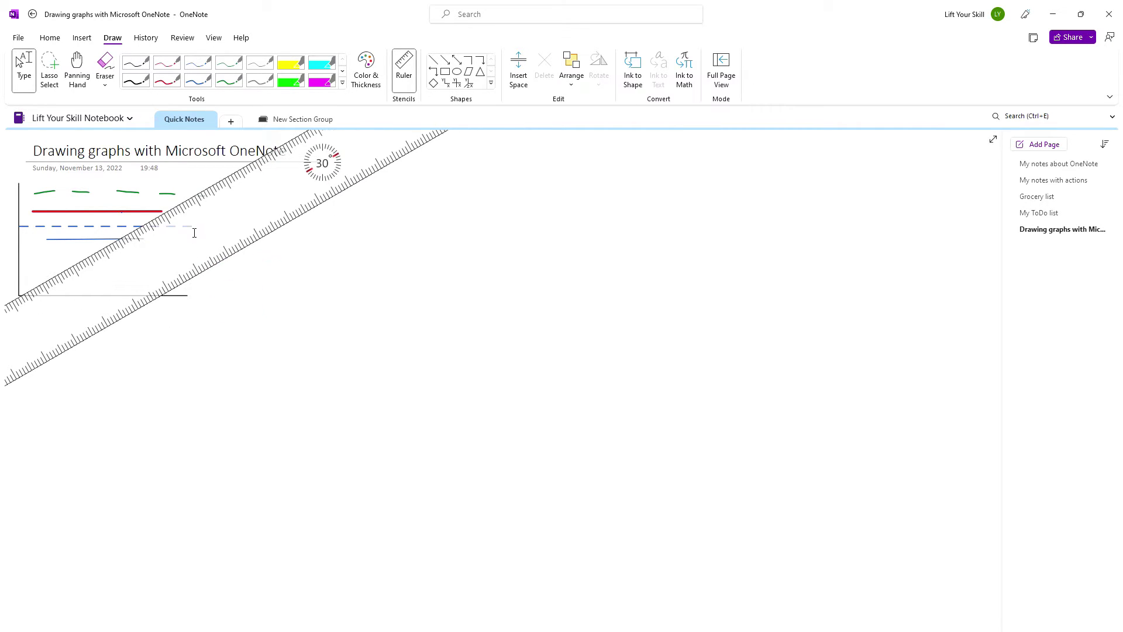
{"action": "left_click", "coordinate": [272, 272]}
Draw a green line along the ruler from the origin up past the red line
{"action": "left_click", "coordinate": [230, 81]}
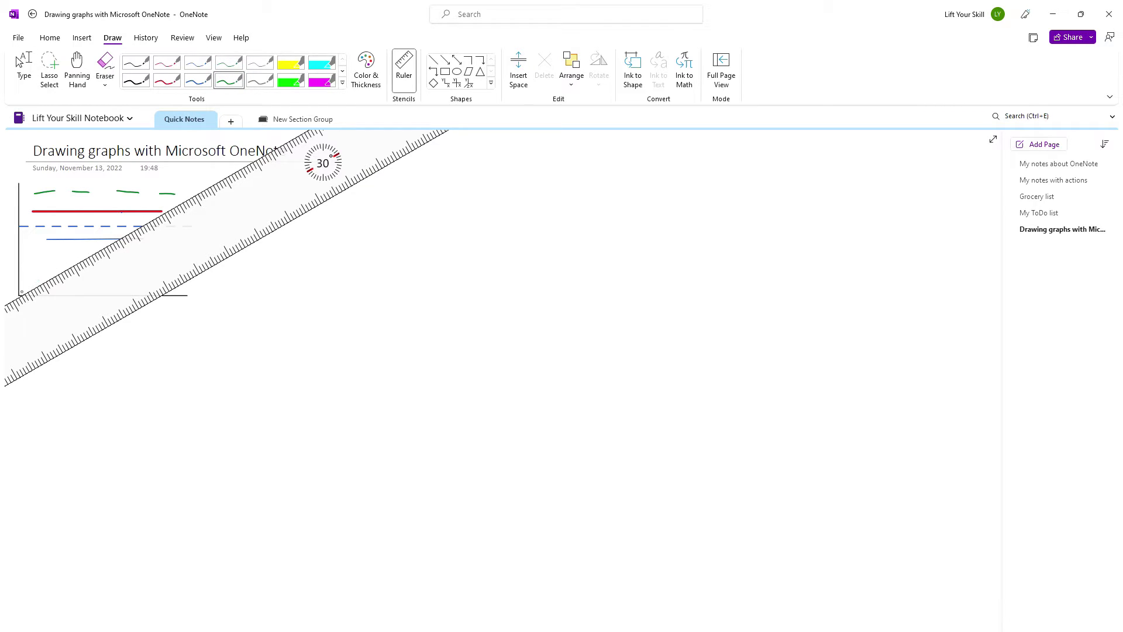
{"action": "mouse_move", "coordinate": [19, 295]}
{"action": "left_mouse_down"}
{"action": "mouse_move", "coordinate": [64, 275]}
{"action": "mouse_move", "coordinate": [100, 233]}
{"action": "left_mouse_up"}
{"action": "left_click_drag", "start_coordinate": [144, 242], "coordinate": [157, 211]}
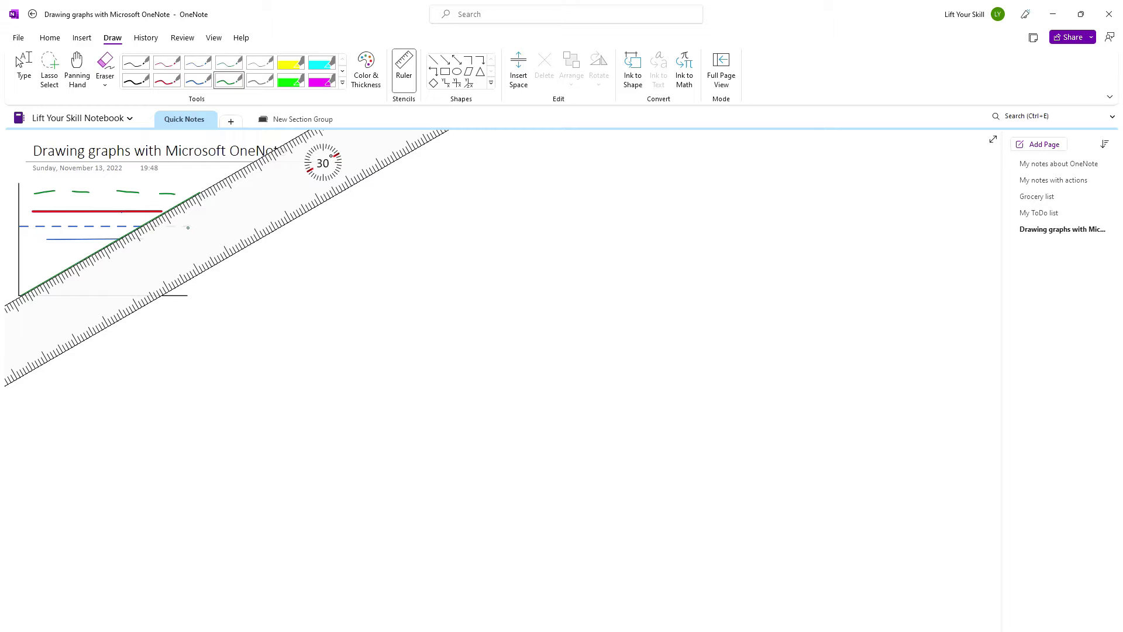
{"action": "key", "text": "Escape"}
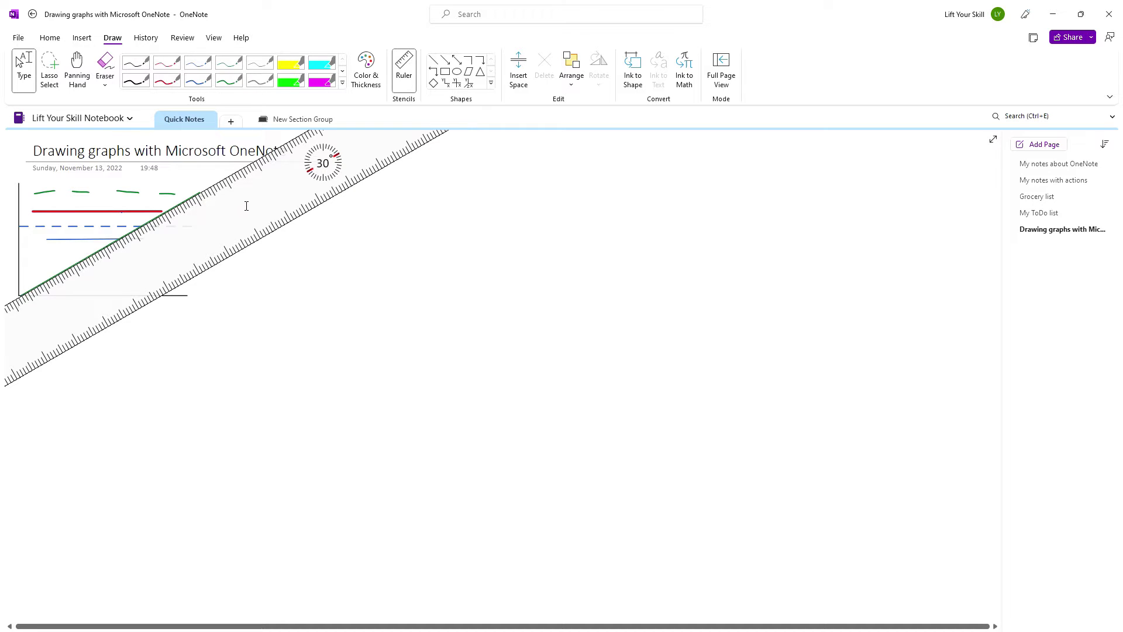
Hide the ruler, then add a green cross axis, enlarged and shifted left
{"action": "left_click", "coordinate": [404, 69]}
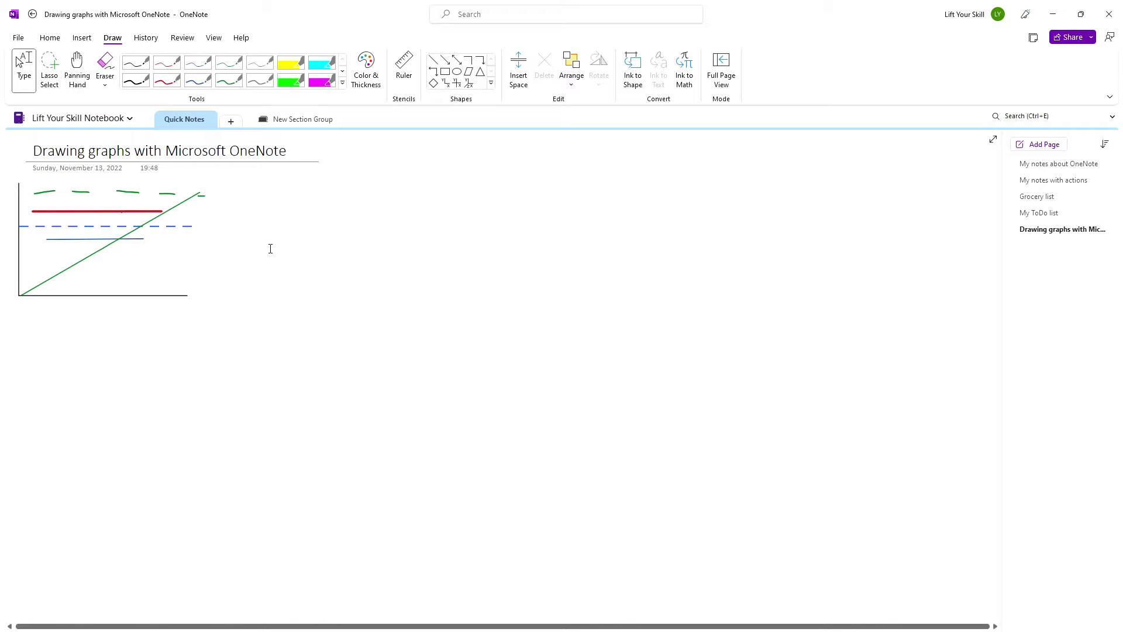
{"action": "left_click", "coordinate": [457, 83]}
{"action": "left_click", "coordinate": [504, 238]}
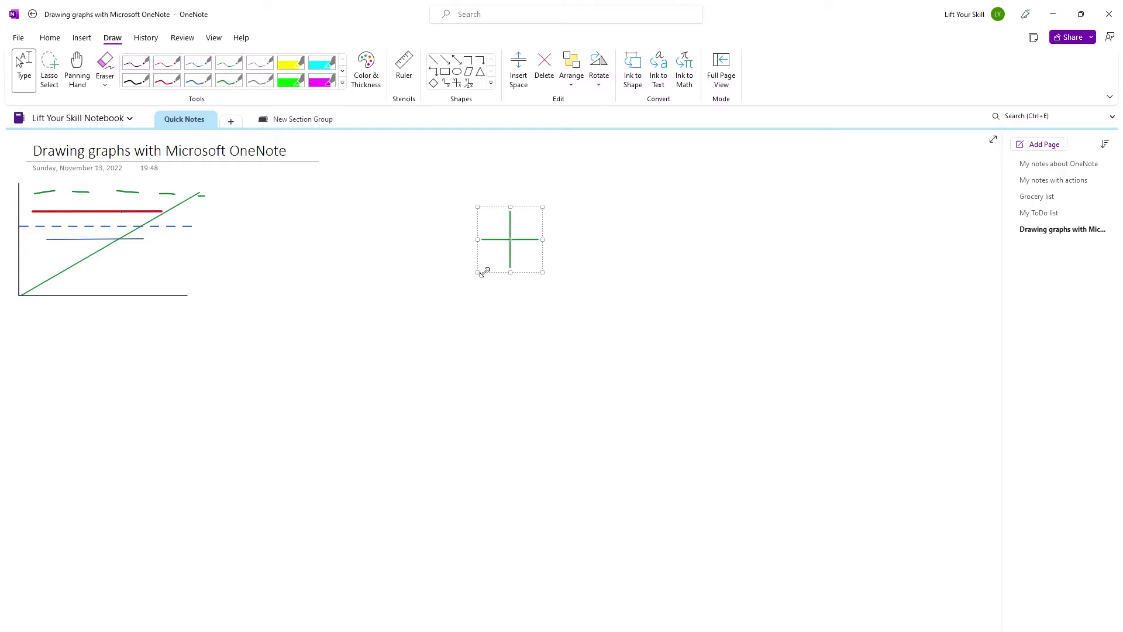
{"action": "left_click_drag", "start_coordinate": [477, 273], "coordinate": [374, 308]}
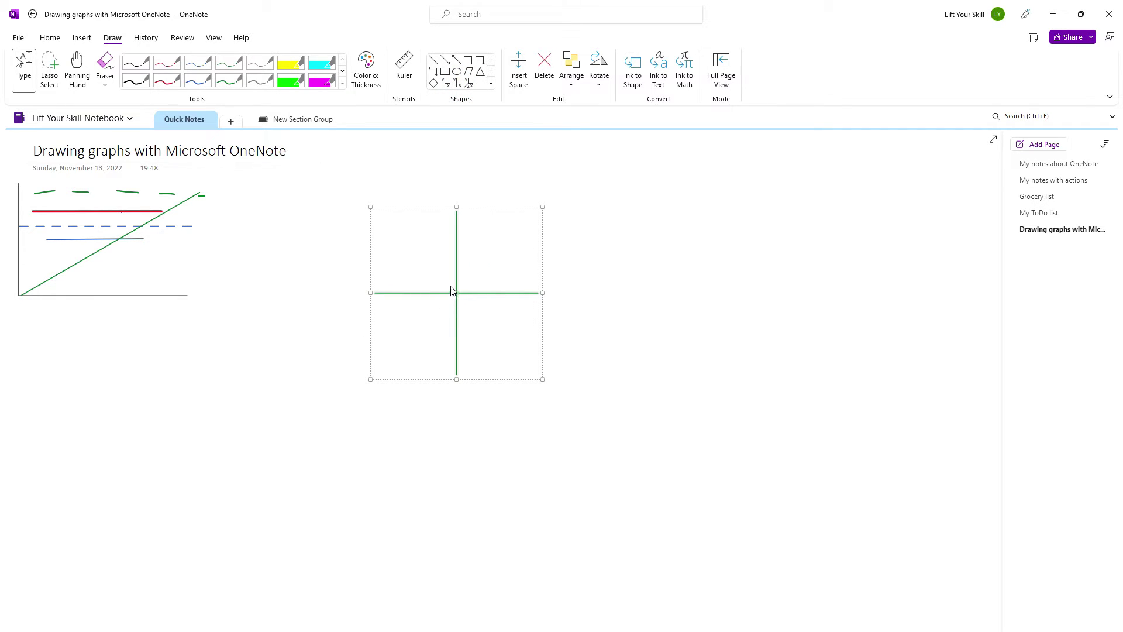
{"action": "left_click_drag", "start_coordinate": [454, 291], "coordinate": [374, 295]}
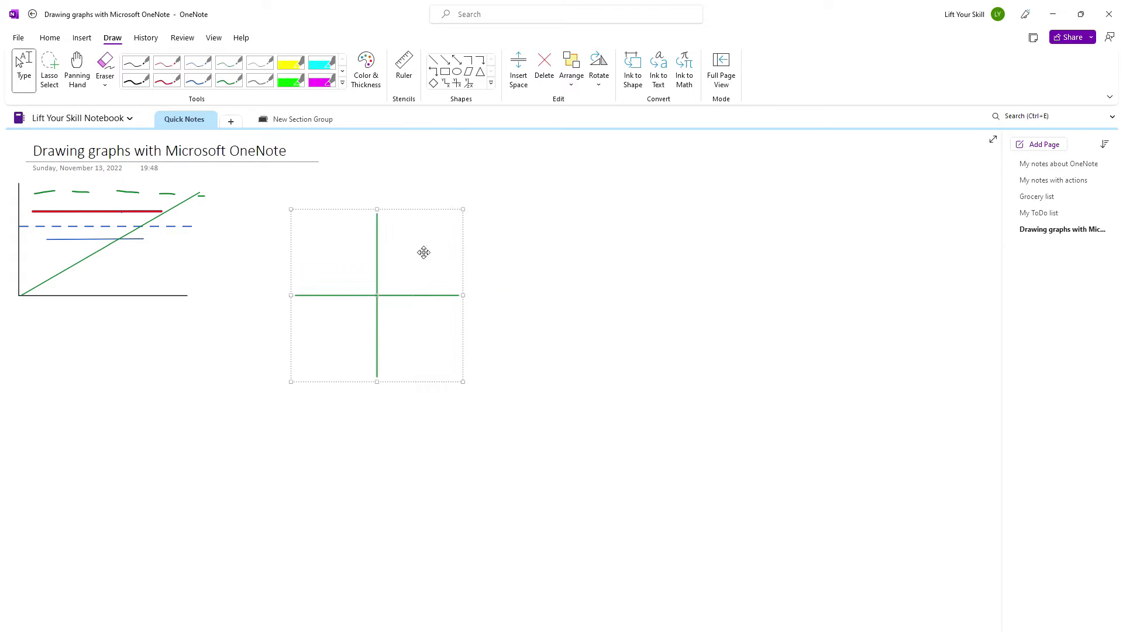
Add an L-shaped axis flipped vertically, then place a 3D axes graph below it
{"action": "left_click", "coordinate": [446, 83]}
{"action": "left_click", "coordinate": [626, 226]}
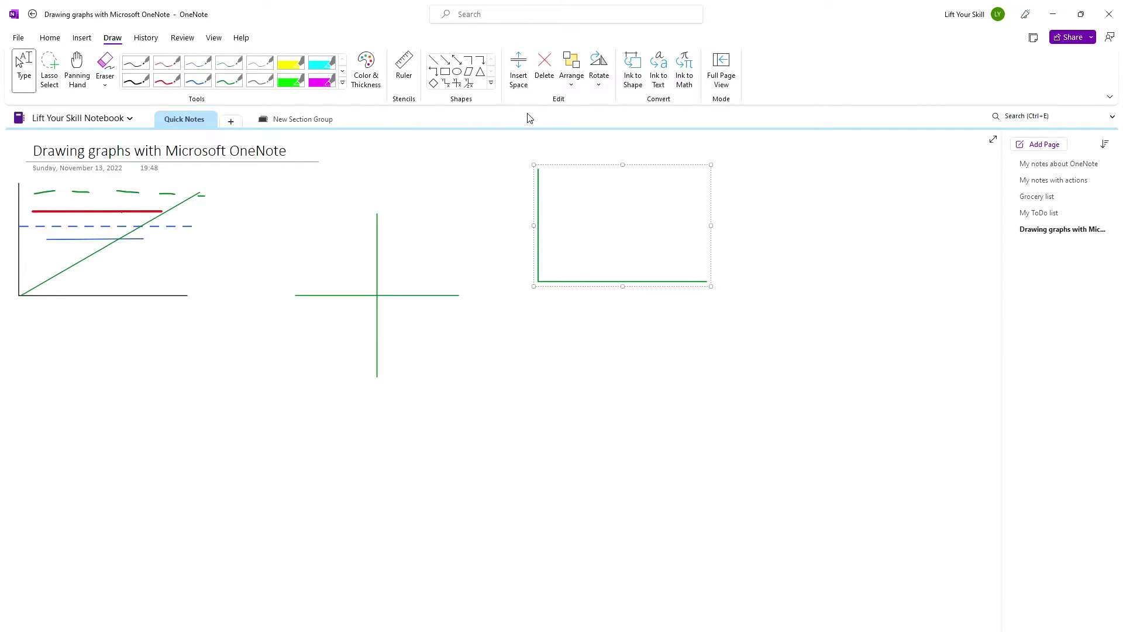
{"action": "left_click", "coordinate": [604, 86]}
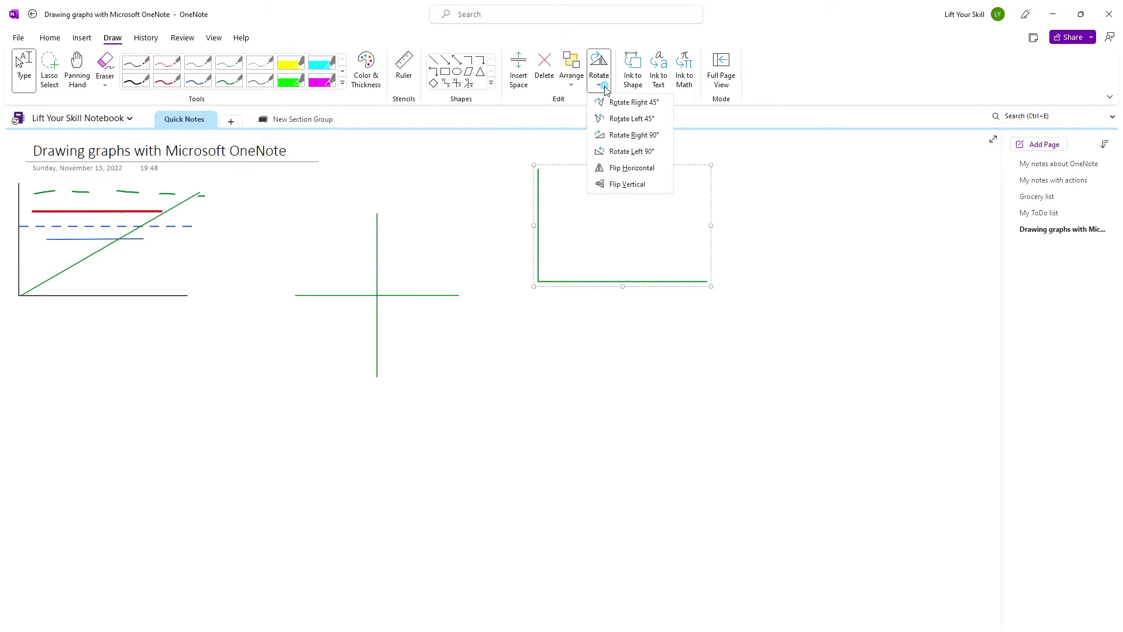
{"action": "left_click", "coordinate": [636, 192]}
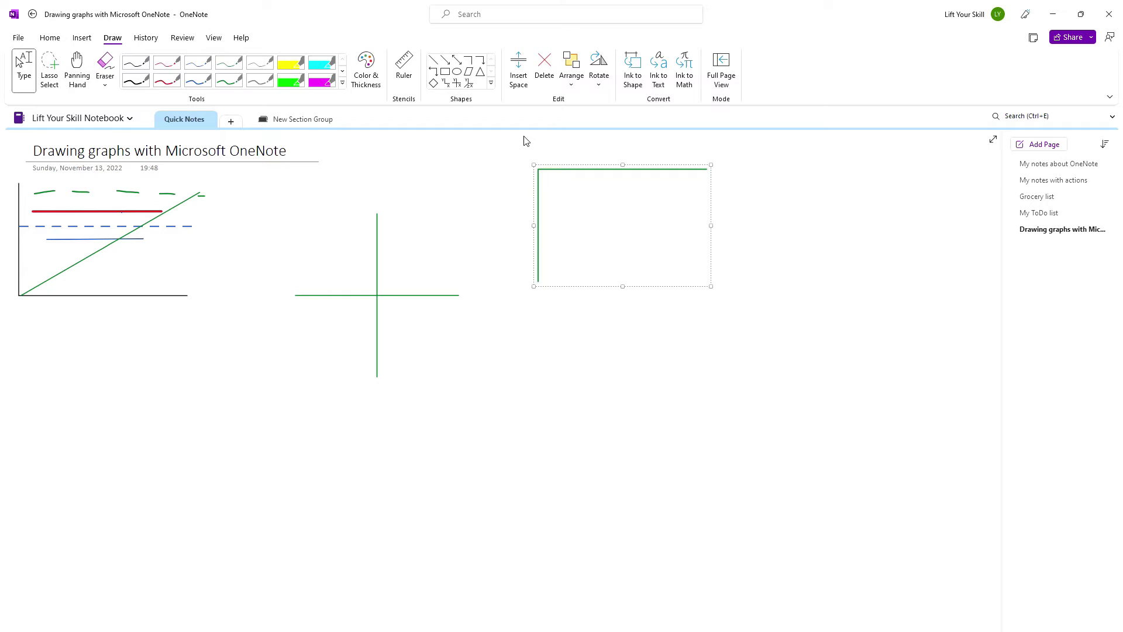
{"action": "left_click", "coordinate": [469, 82]}
{"action": "left_click", "coordinate": [636, 379]}
Drag the 3D axes graph down and to the right below the flipped L axis
{"action": "left_click_drag", "start_coordinate": [636, 348], "coordinate": [734, 415]}
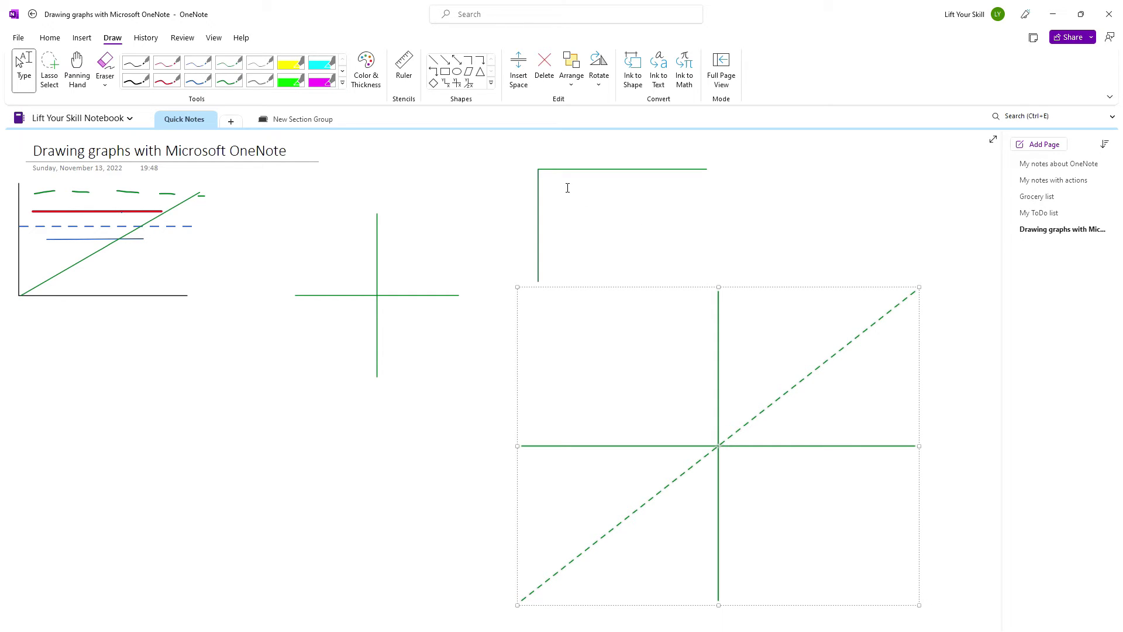
Sketch black freehand axes with arrowheads below the first graph
{"action": "left_click", "coordinate": [133, 82]}
{"action": "mouse_move", "coordinate": [86, 347]}
{"action": "left_mouse_down"}
{"action": "mouse_move", "coordinate": [77, 425]}
{"action": "mouse_move", "coordinate": [186, 433]}
{"action": "mouse_move", "coordinate": [178, 443]}
{"action": "left_mouse_up"}
{"action": "mouse_move", "coordinate": [76, 359]}
{"action": "left_mouse_down"}
{"action": "mouse_move", "coordinate": [90, 347]}
{"action": "mouse_move", "coordinate": [96, 367]}
{"action": "left_mouse_up"}
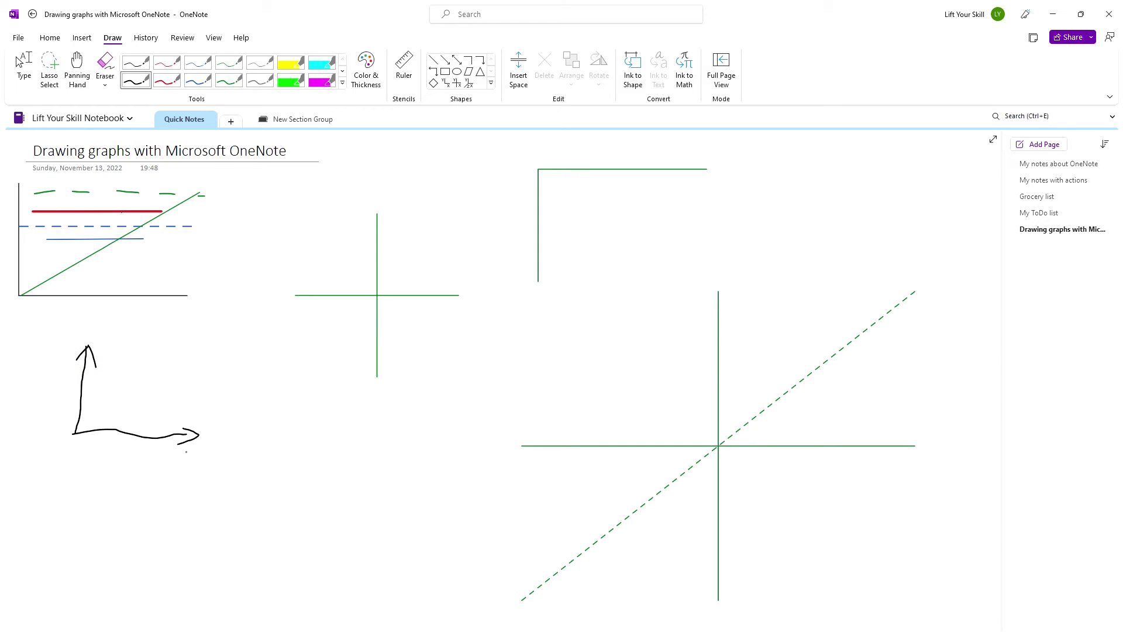
With Ink to Shape on, draw a circle, an ellipse and an L-shaped axis
{"action": "left_click", "coordinate": [635, 72]}
{"action": "mouse_move", "coordinate": [301, 416]}
{"action": "left_mouse_down"}
{"action": "mouse_move", "coordinate": [292, 455]}
{"action": "mouse_move", "coordinate": [313, 445]}
{"action": "mouse_move", "coordinate": [308, 423]}
{"action": "left_mouse_up"}
{"action": "mouse_move", "coordinate": [337, 416]}
{"action": "left_mouse_down"}
{"action": "mouse_move", "coordinate": [335, 450]}
{"action": "mouse_move", "coordinate": [365, 455]}
{"action": "mouse_move", "coordinate": [367, 414]}
{"action": "mouse_move", "coordinate": [338, 415]}
{"action": "left_mouse_up"}
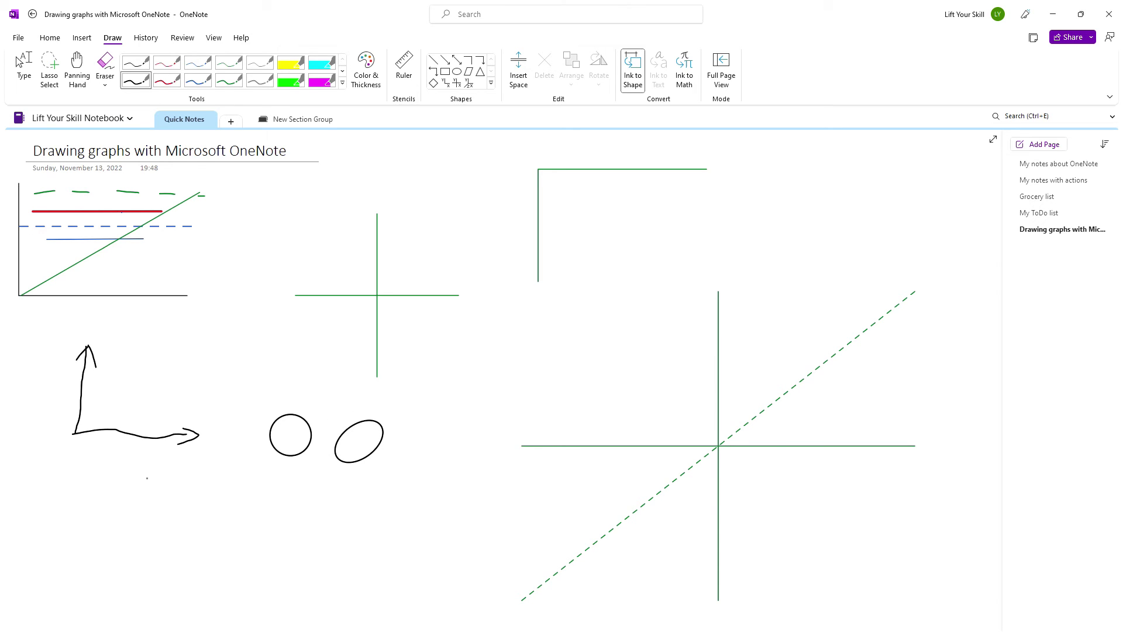
{"action": "mouse_move", "coordinate": [166, 472]}
{"action": "left_mouse_down"}
{"action": "mouse_move", "coordinate": [162, 560]}
{"action": "mouse_move", "coordinate": [288, 558]}
{"action": "left_mouse_up"}
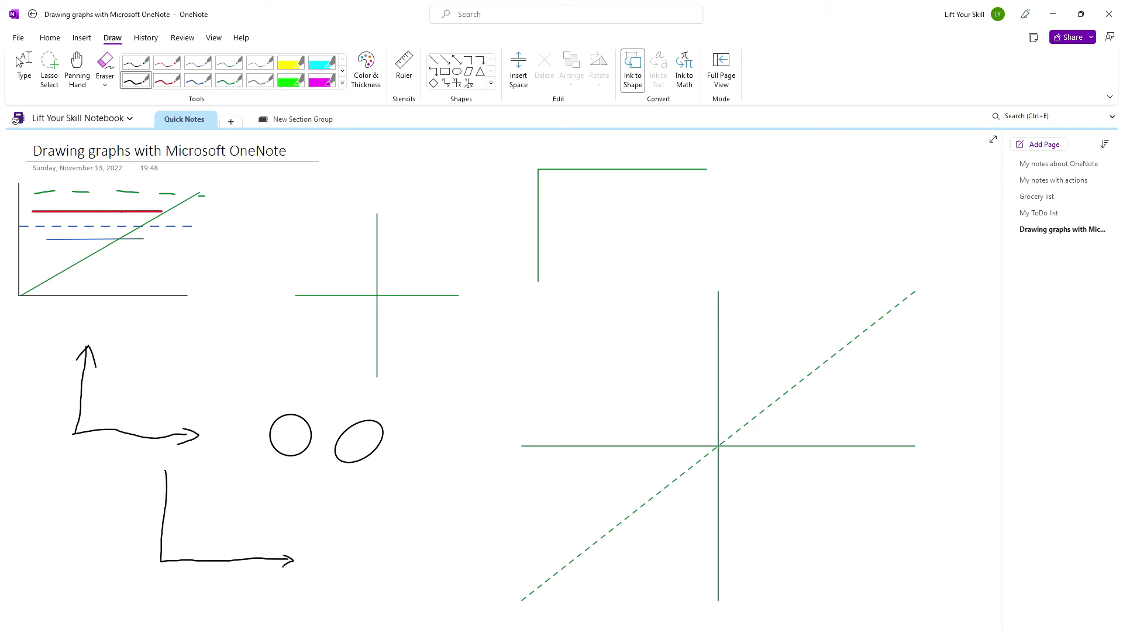